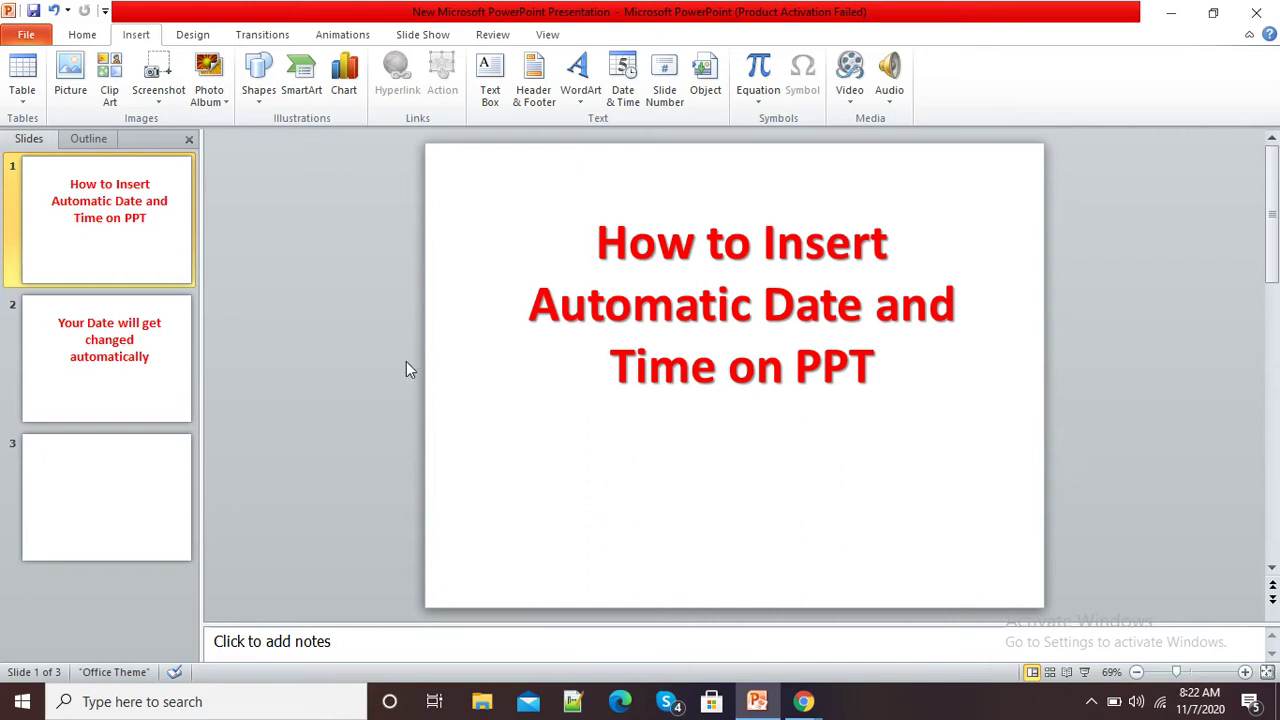
View slide 2, return to slide 1, and open the Header and Footer dialog
click(140, 367)
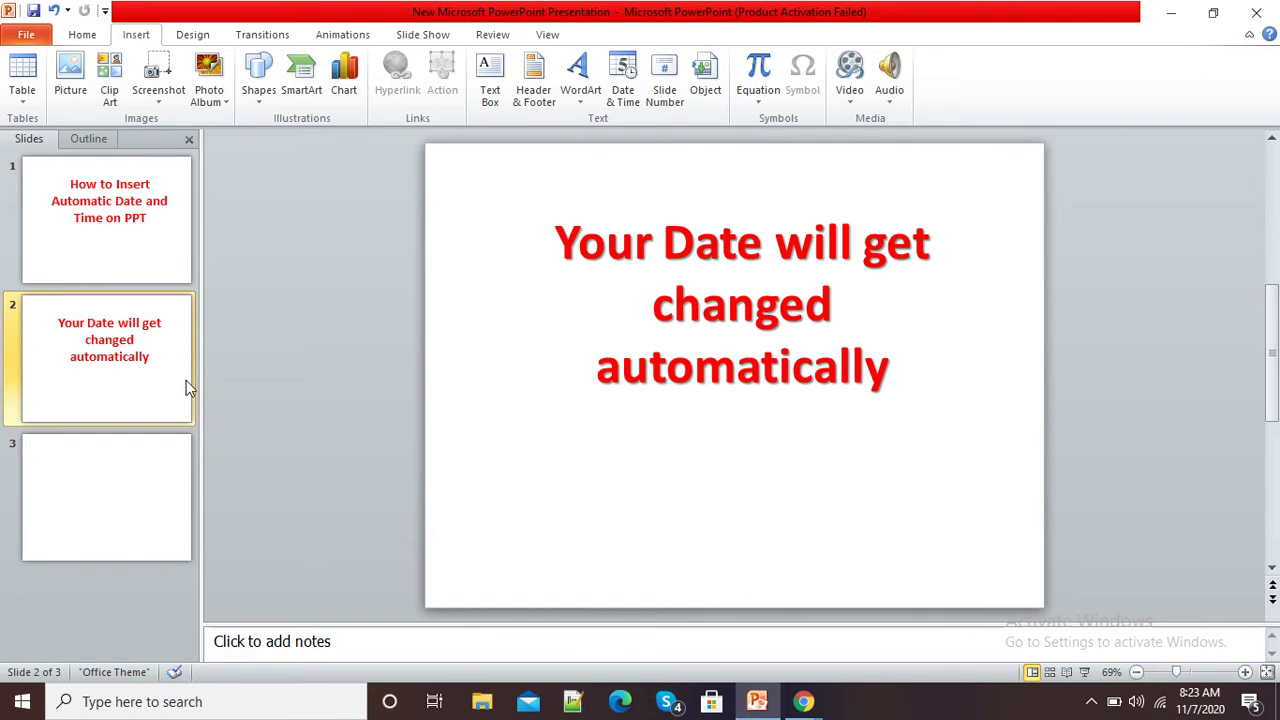
click(133, 268)
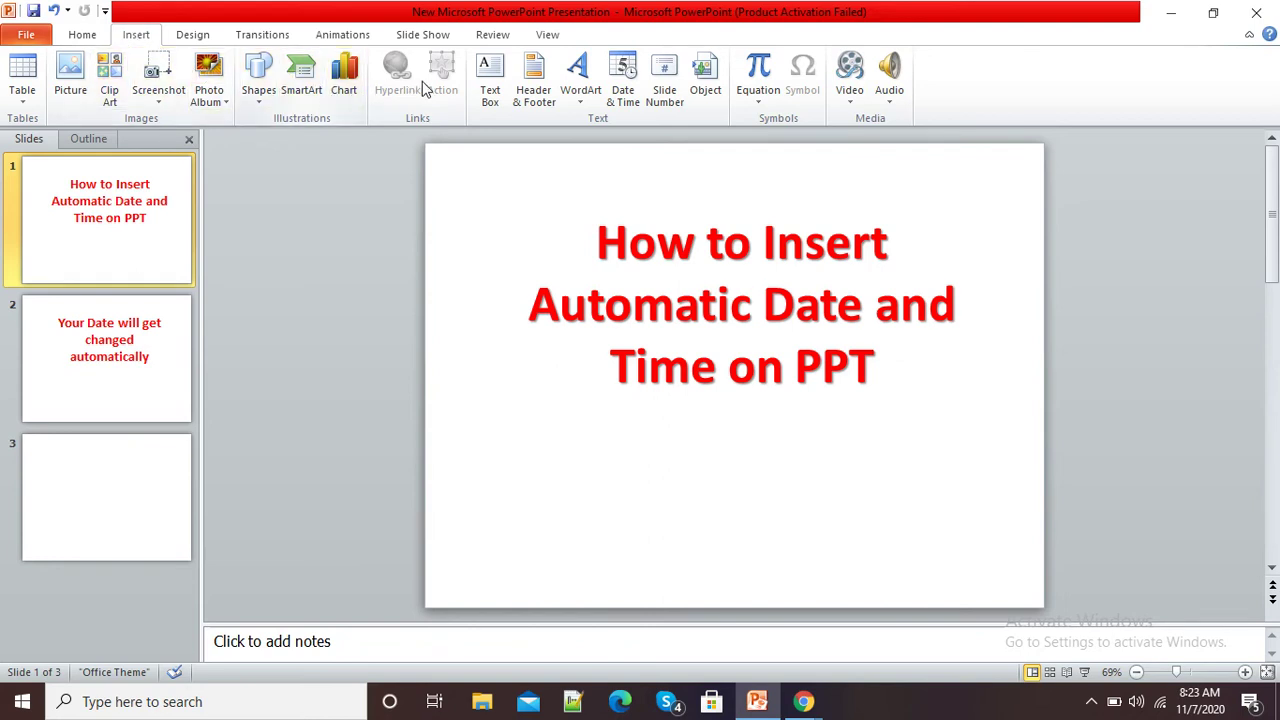
click(622, 98)
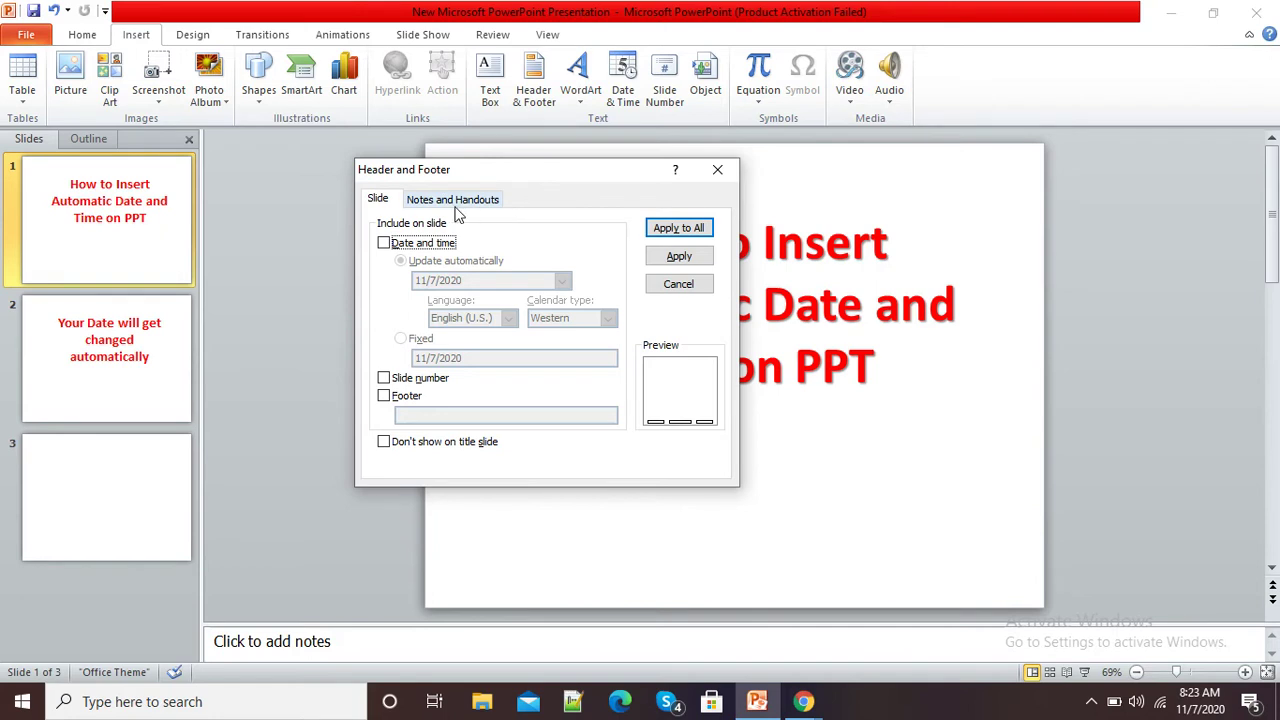
drag(502, 185, 571, 184)
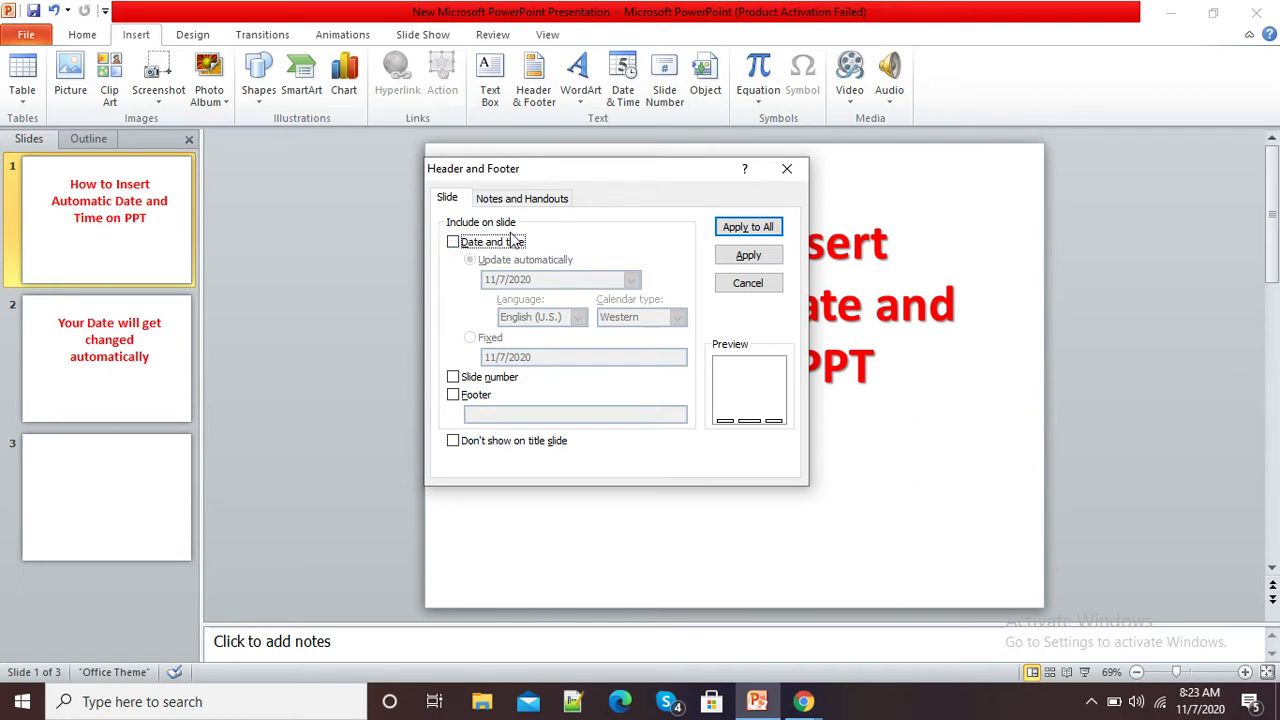
Include a date and time set to update automatically, and show its format choices
click(453, 243)
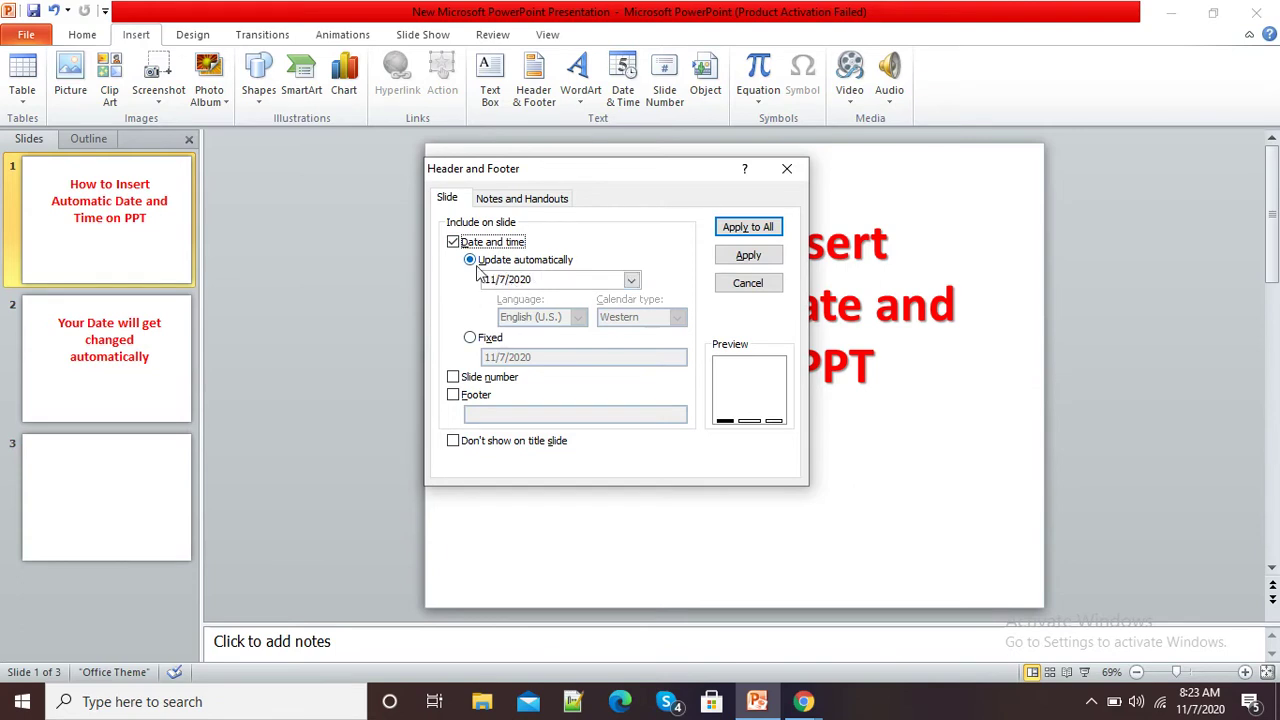
click(471, 339)
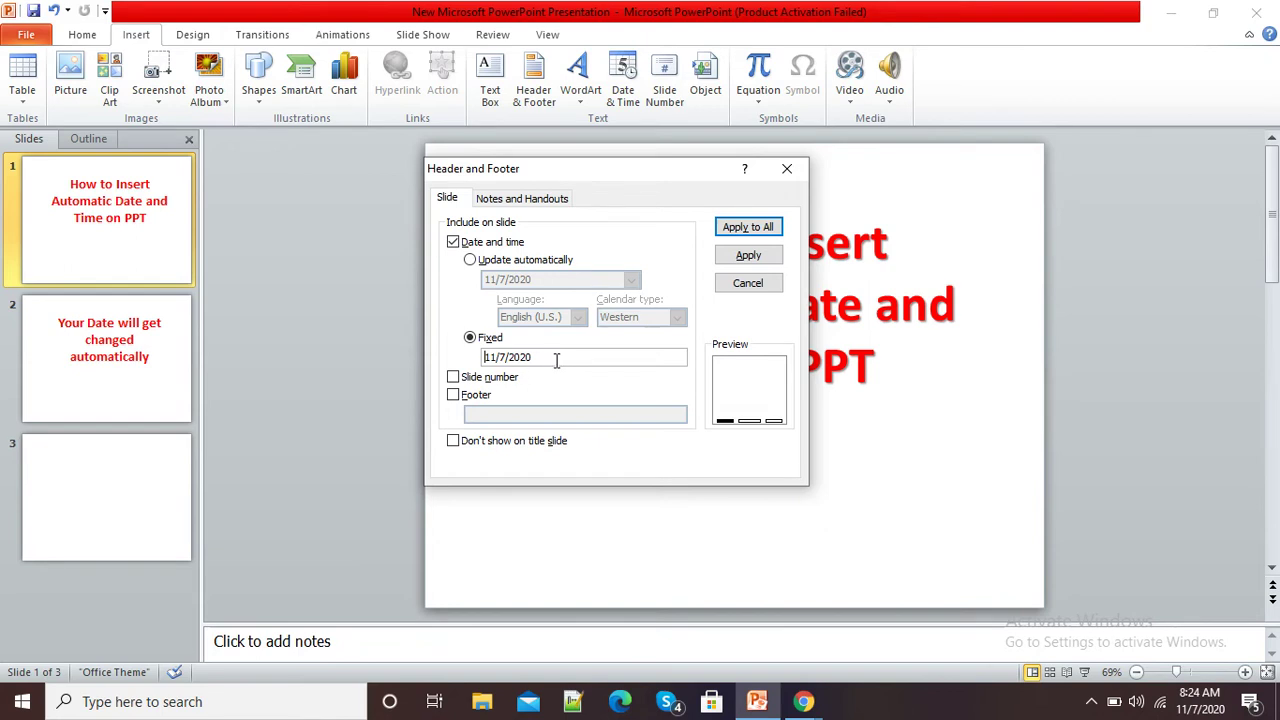
click(470, 261)
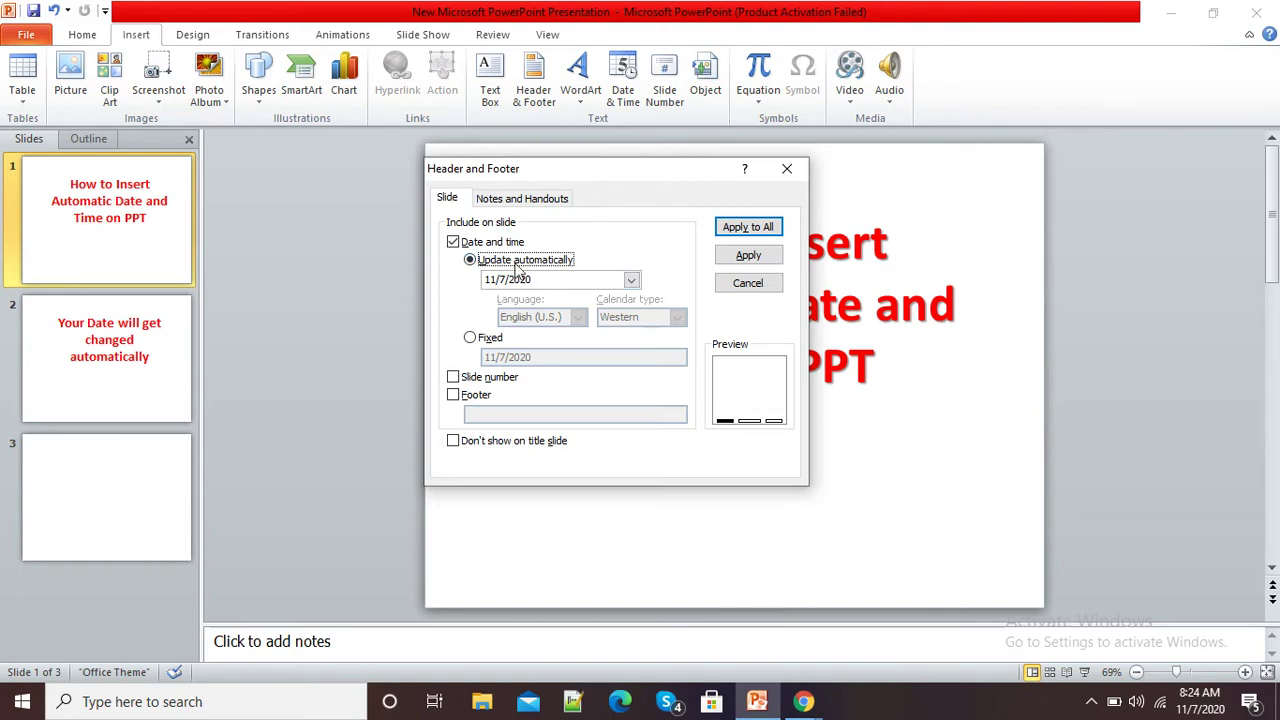
click(631, 280)
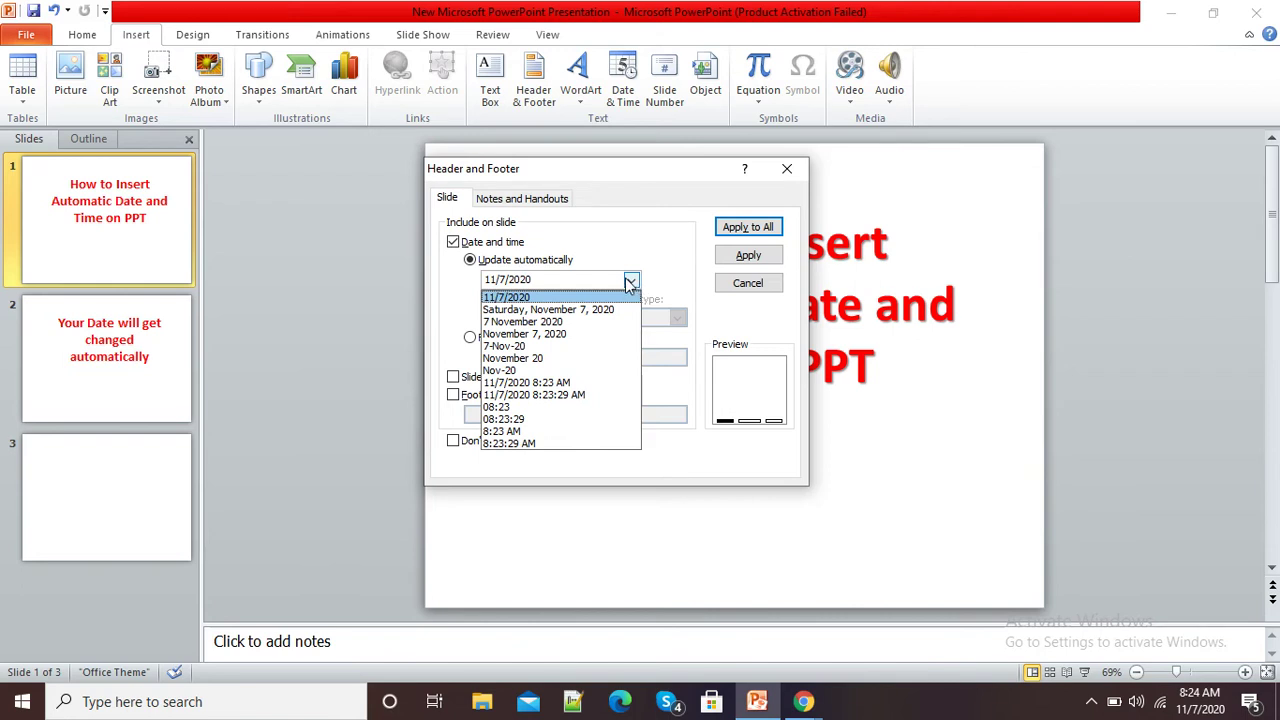
Use the 'Saturday, November 7, 2020' format, add slide numbers and footer text, and apply to all slides
click(585, 310)
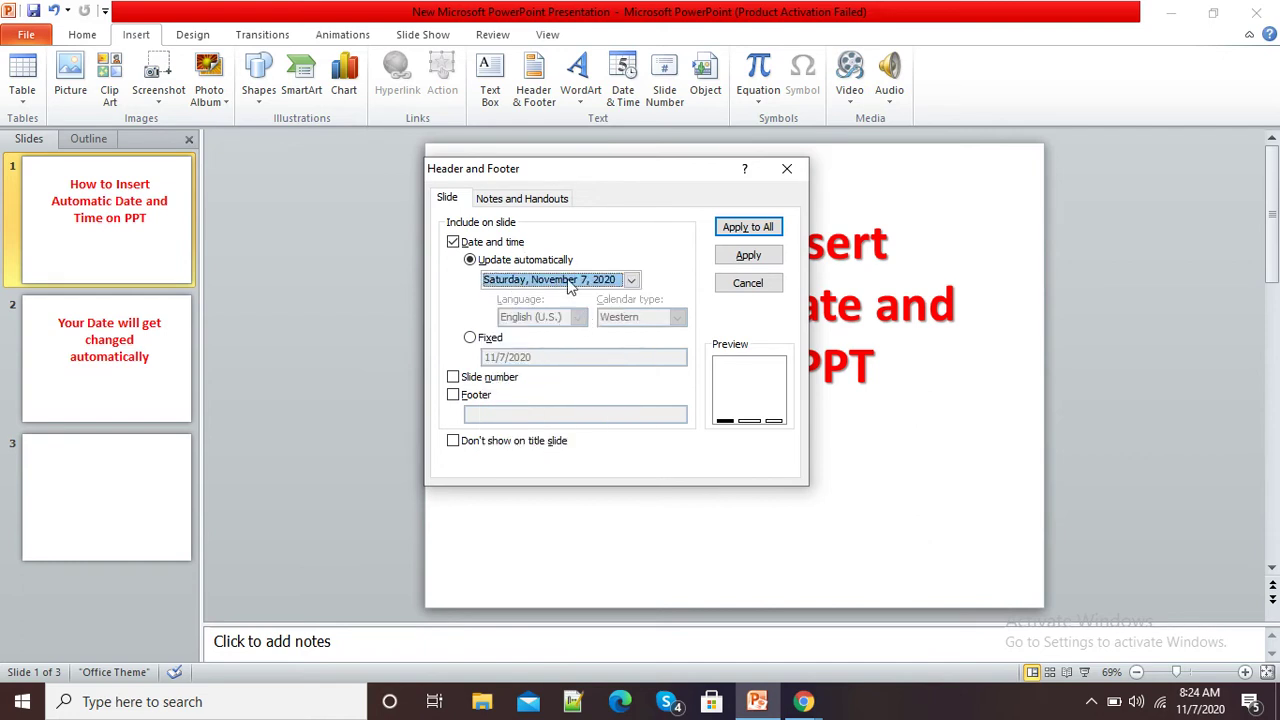
click(456, 384)
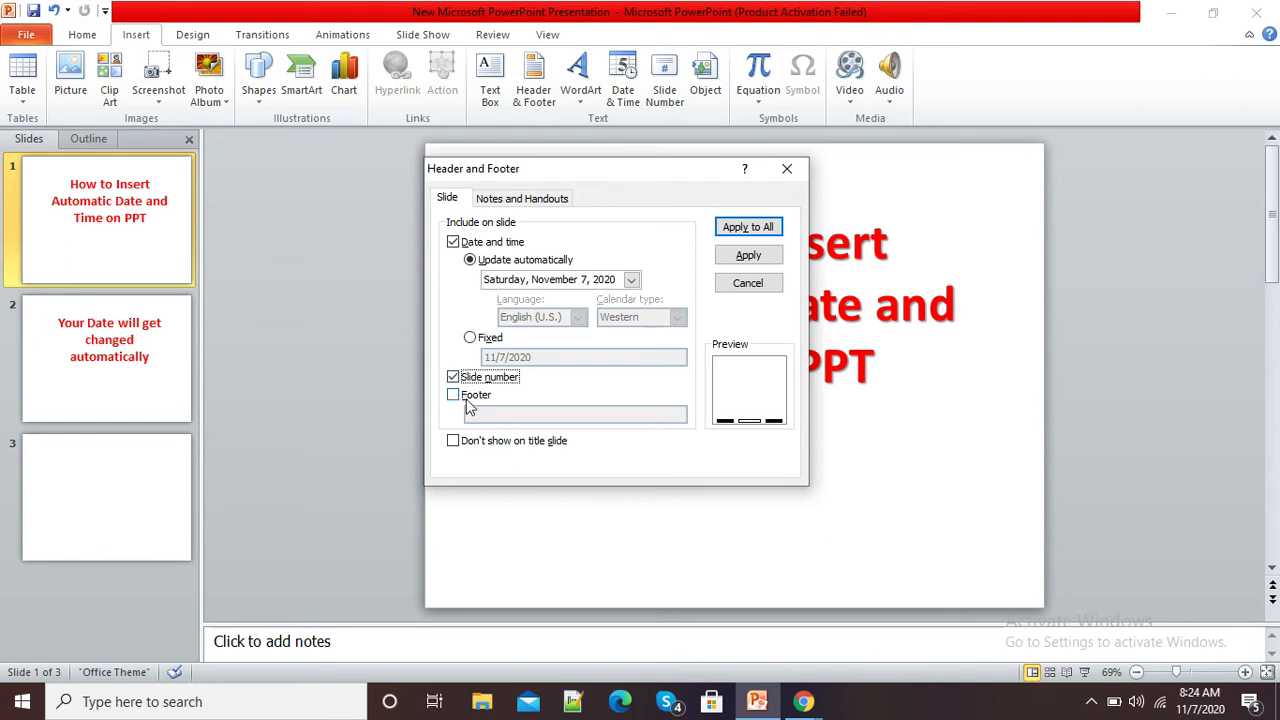
click(454, 396)
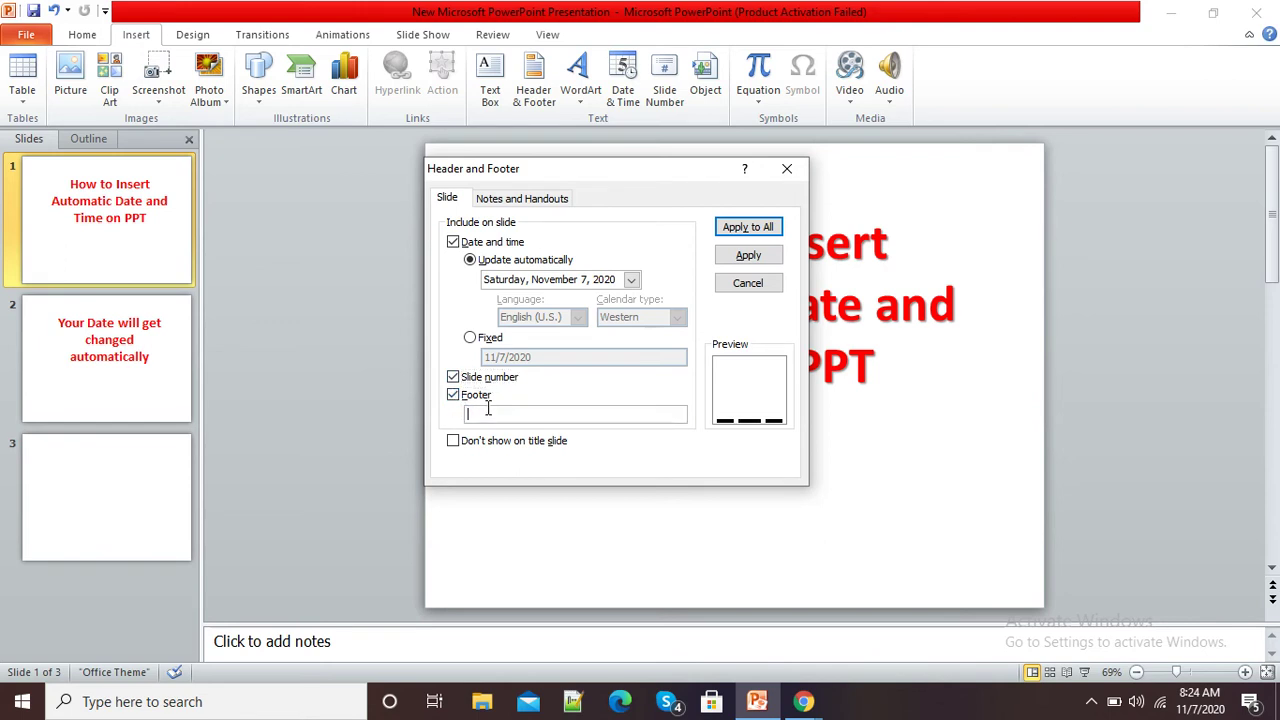
text(Kalpit Ganesh Mhatre)
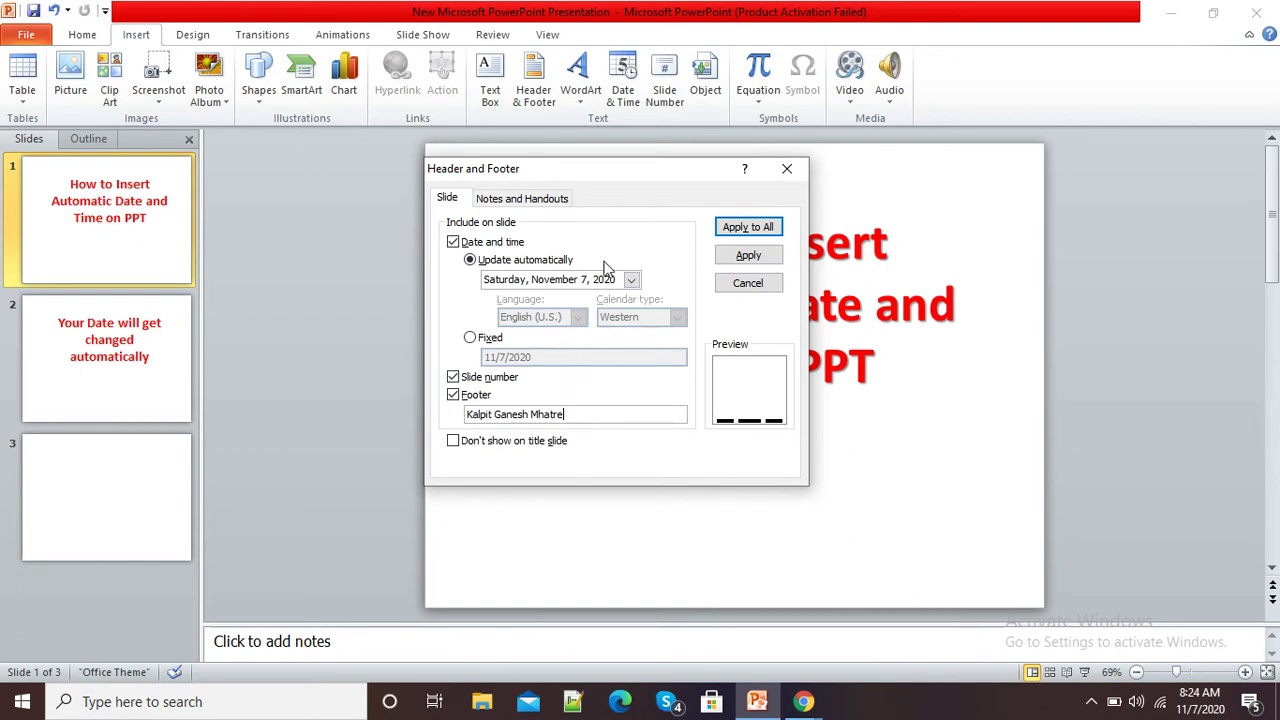
click(748, 228)
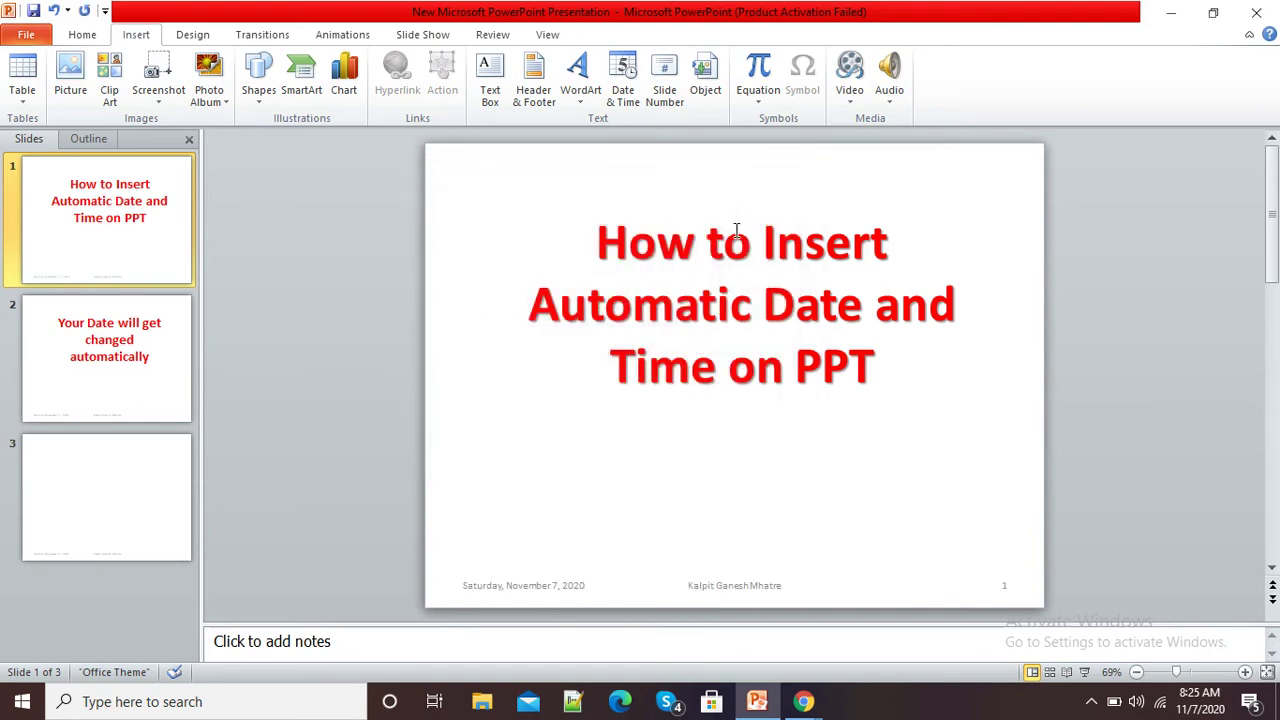
Zoom in and scroll through the slides to check the footers, then reopen Header and Footer
click(1245, 672)
click(1245, 672)
click(1245, 672)
click(1245, 672)
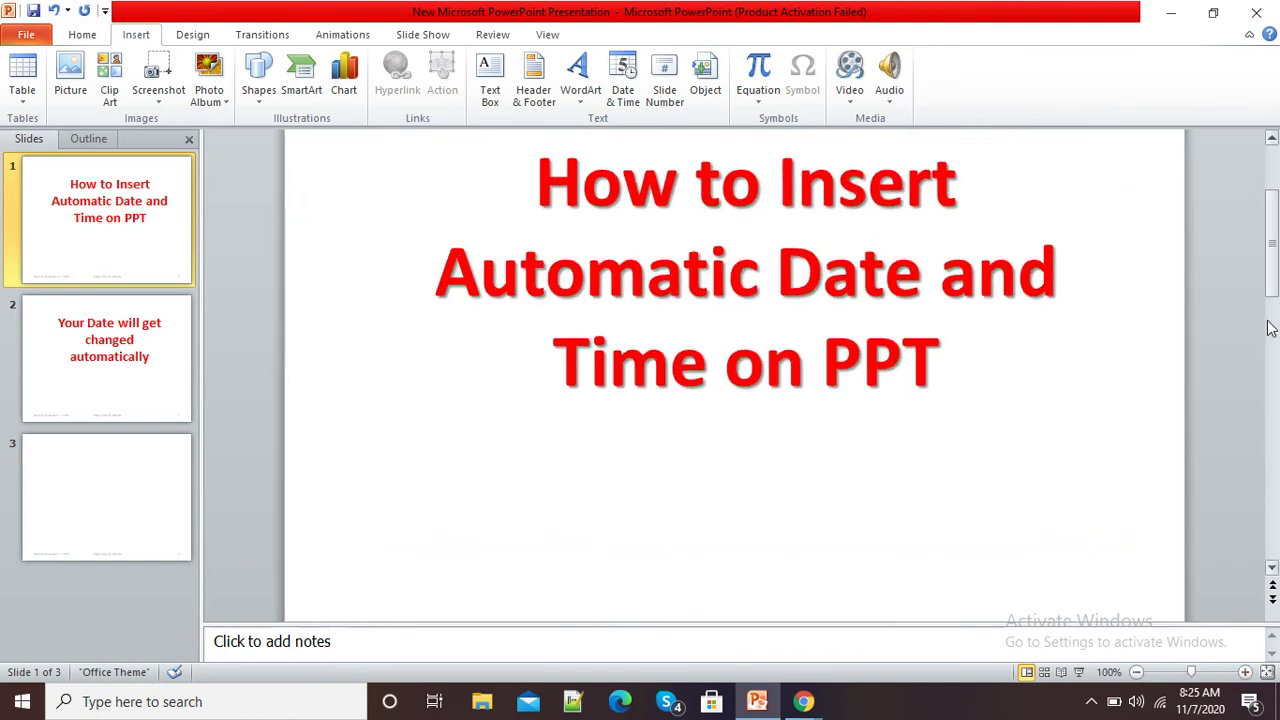
drag(1273, 293, 1273, 448)
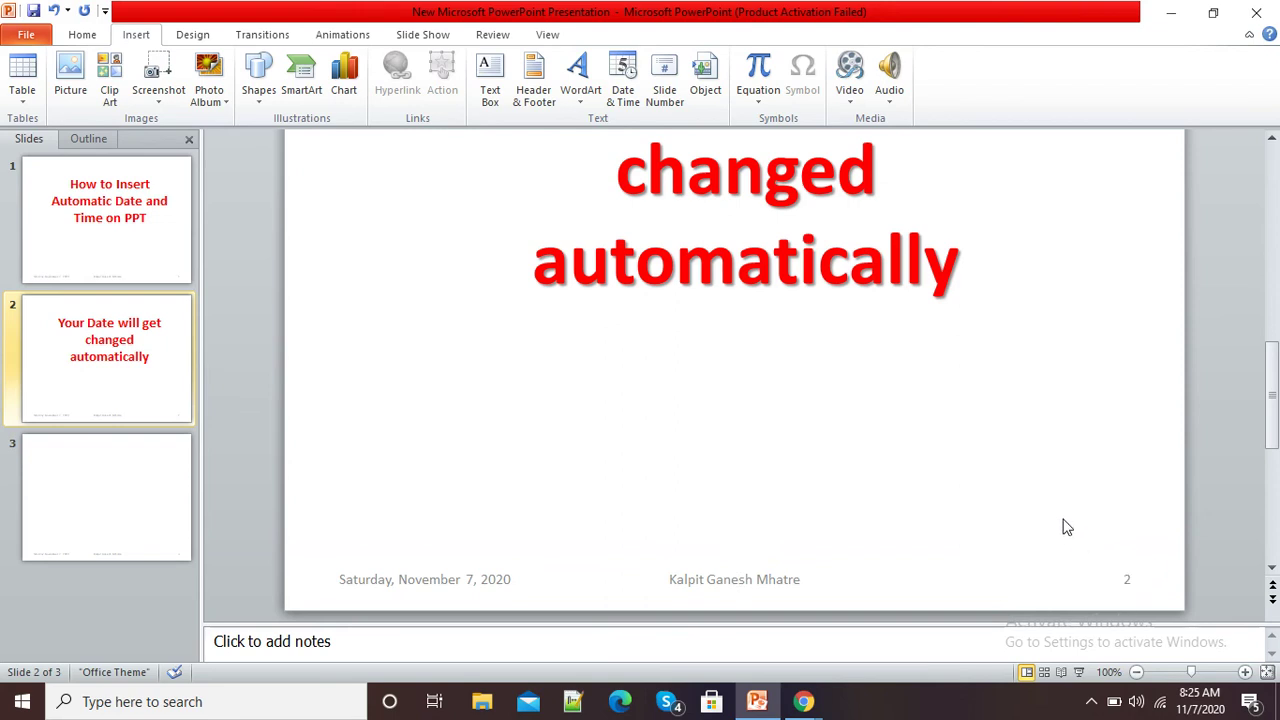
scroll(1067, 527, up, 1)
scroll(1067, 527, up, 1)
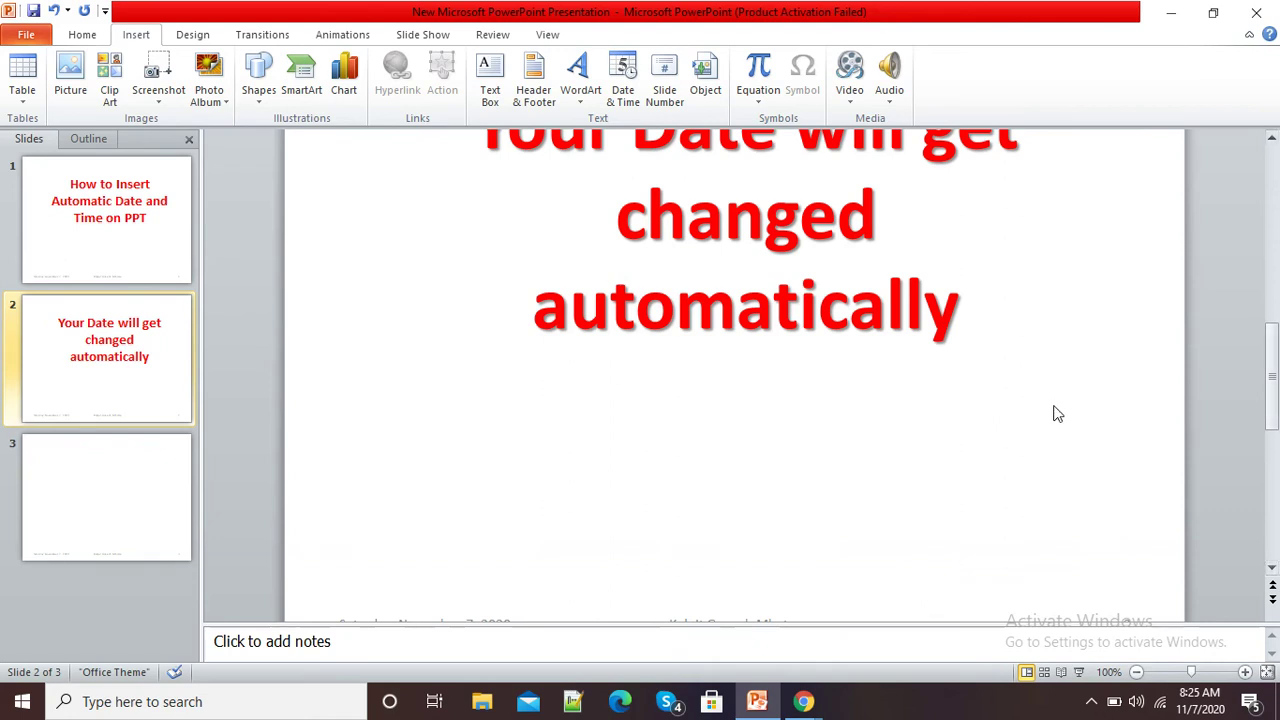
scroll(1054, 410, up, 3)
scroll(1070, 422, up, 2)
scroll(1083, 434, down, 8)
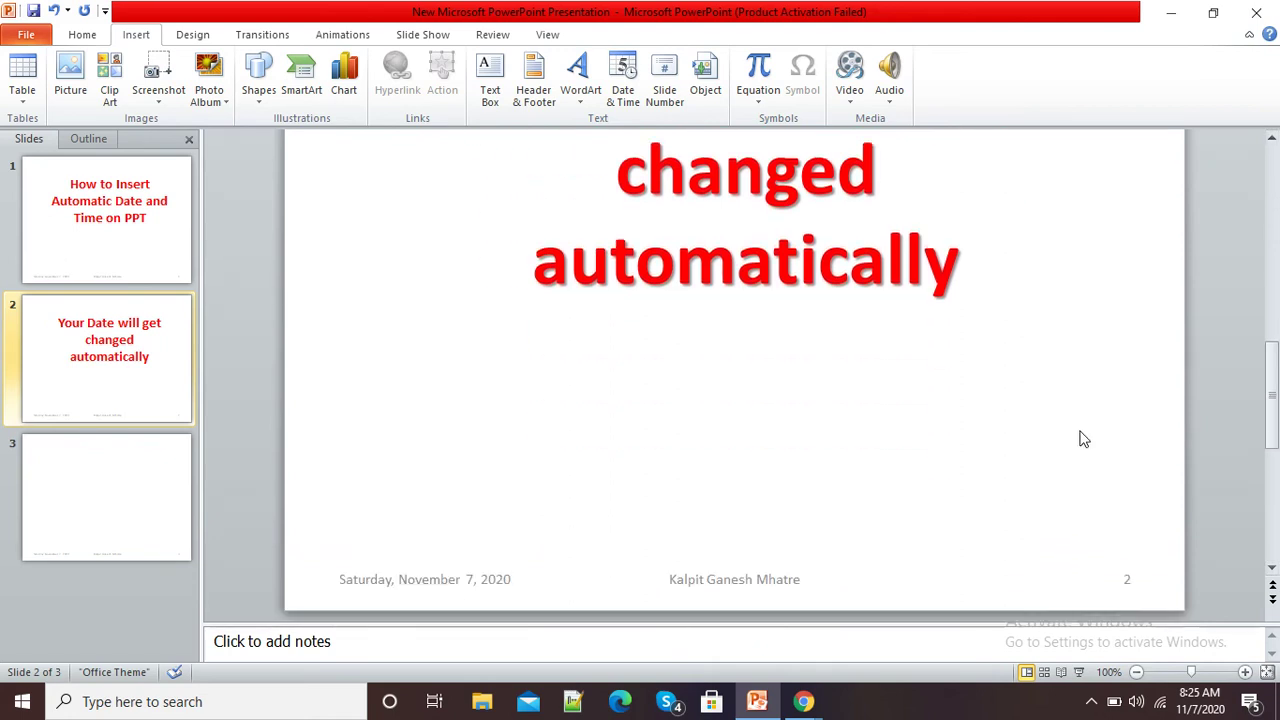
scroll(1100, 433, up, 15)
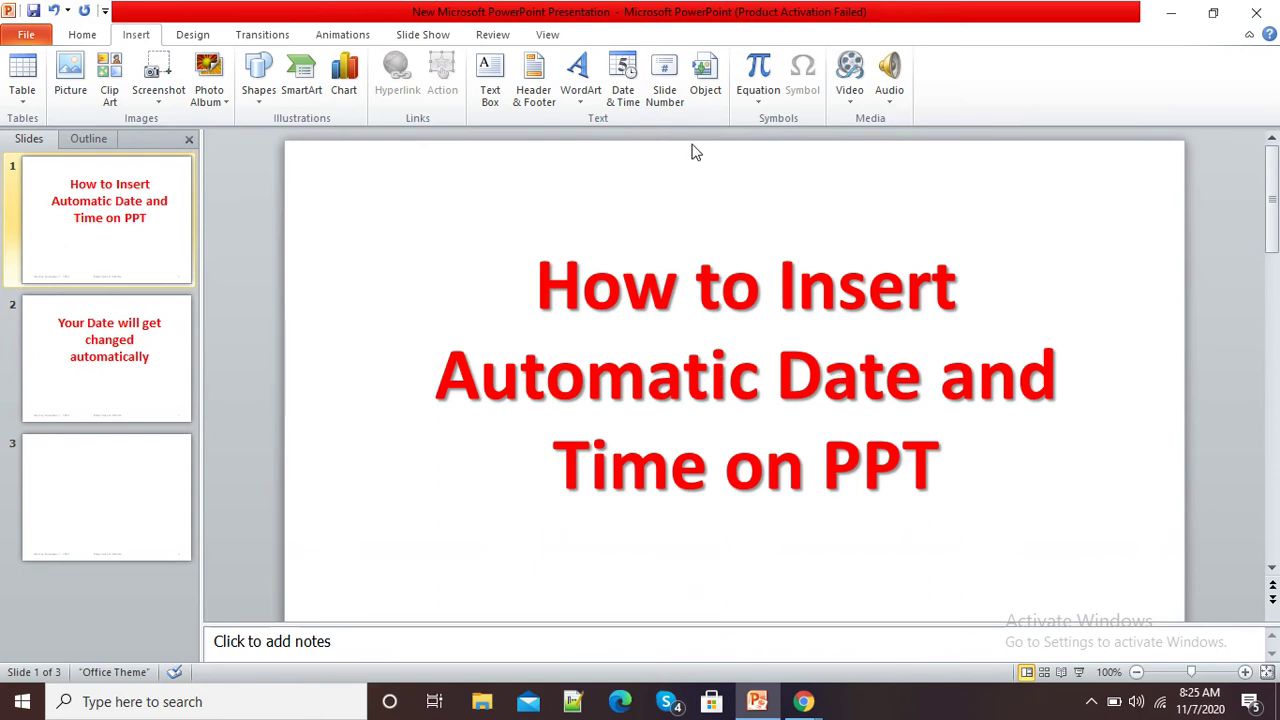
click(626, 98)
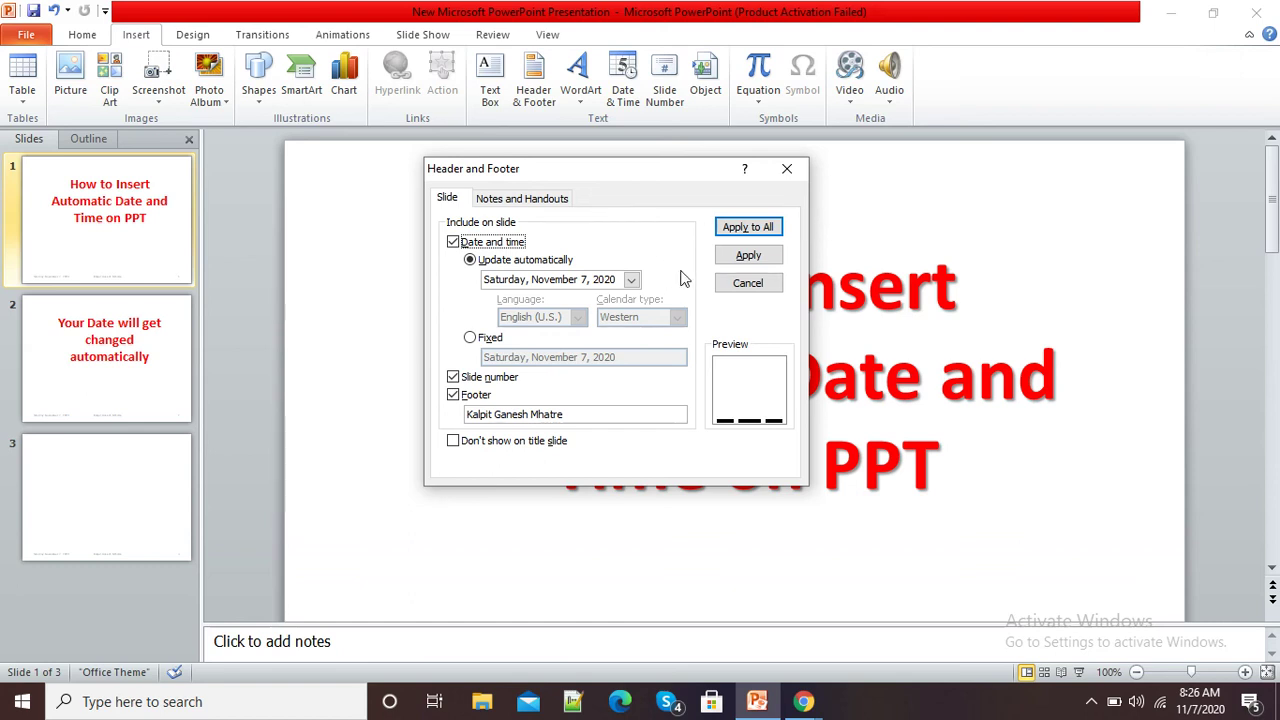
Switch the date to the '11/7/2020 8:25:40 AM' format and apply it to every slide
click(632, 281)
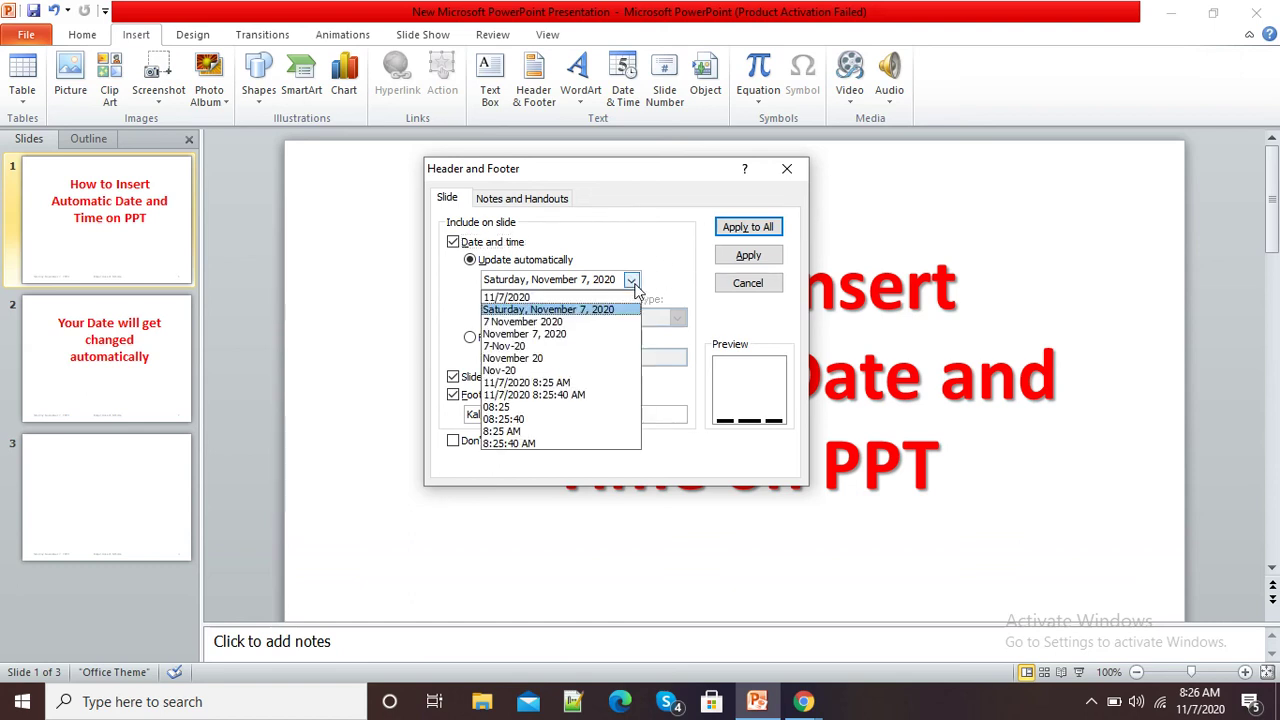
click(569, 397)
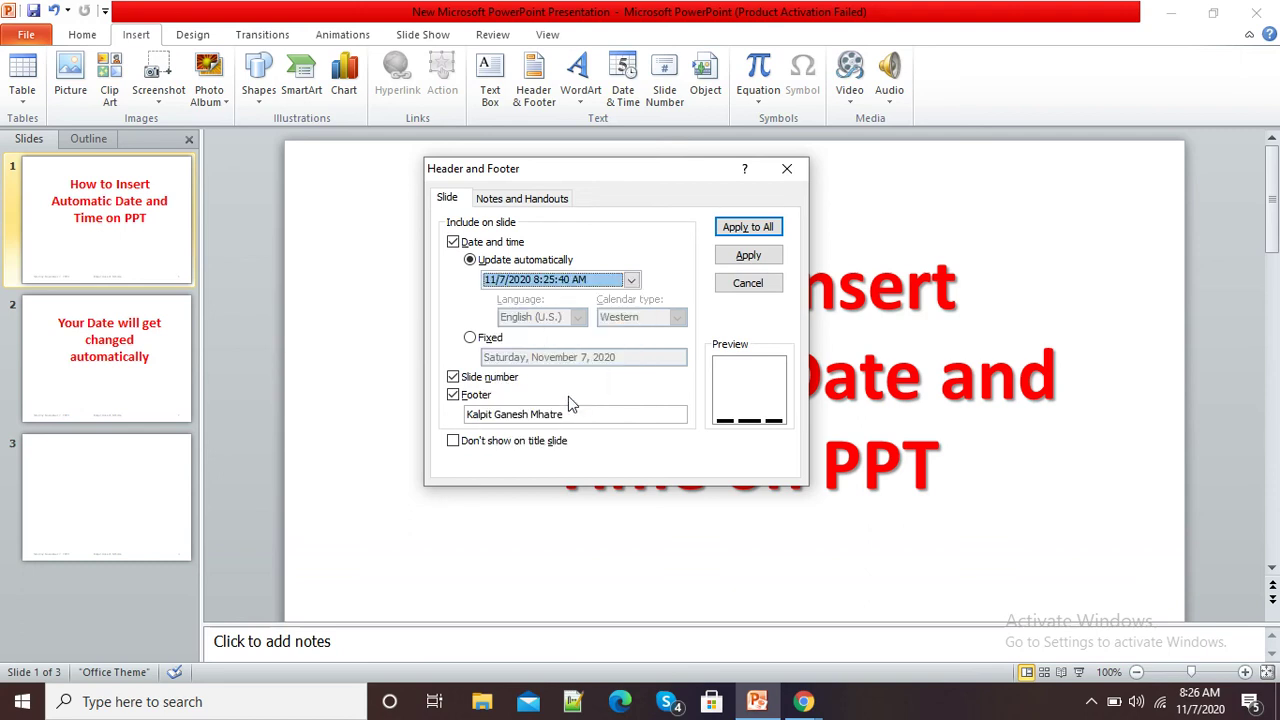
click(745, 226)
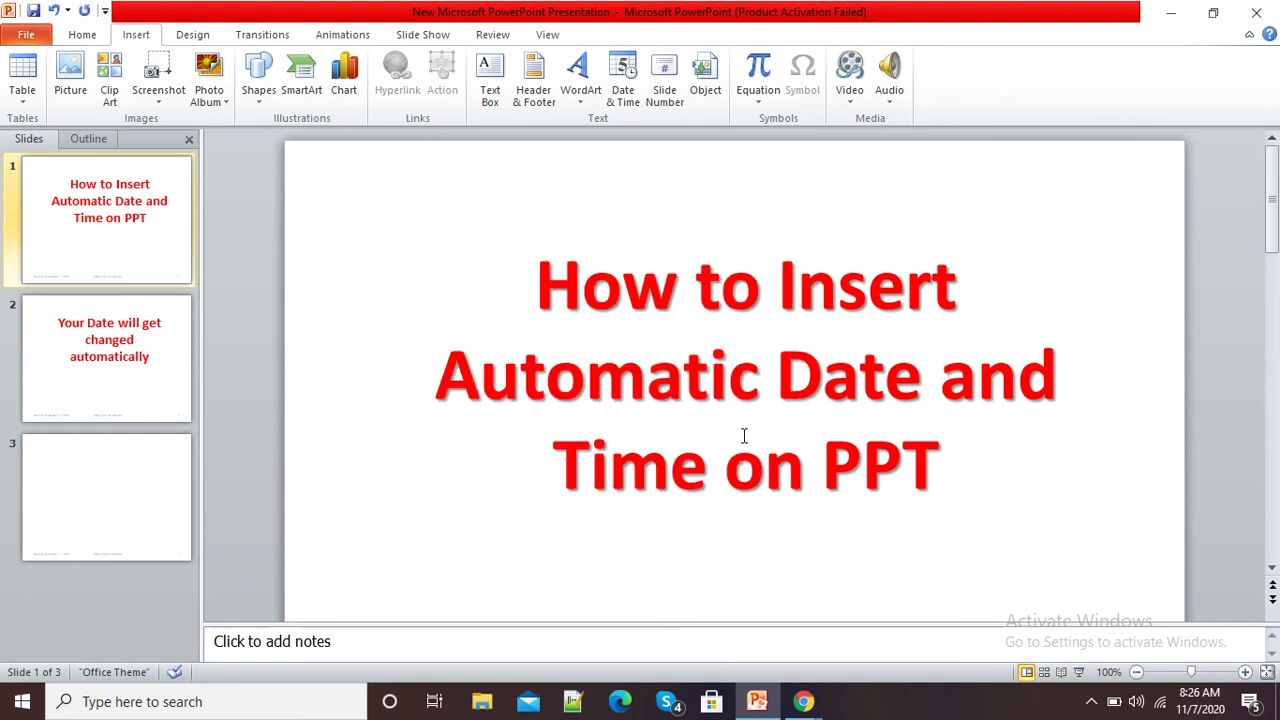
scroll(744, 436, down, 5)
Scroll down to slide 2 to see its footer showing 11/7/2020 8:26:13 AM
scroll(729, 460, down, 3)
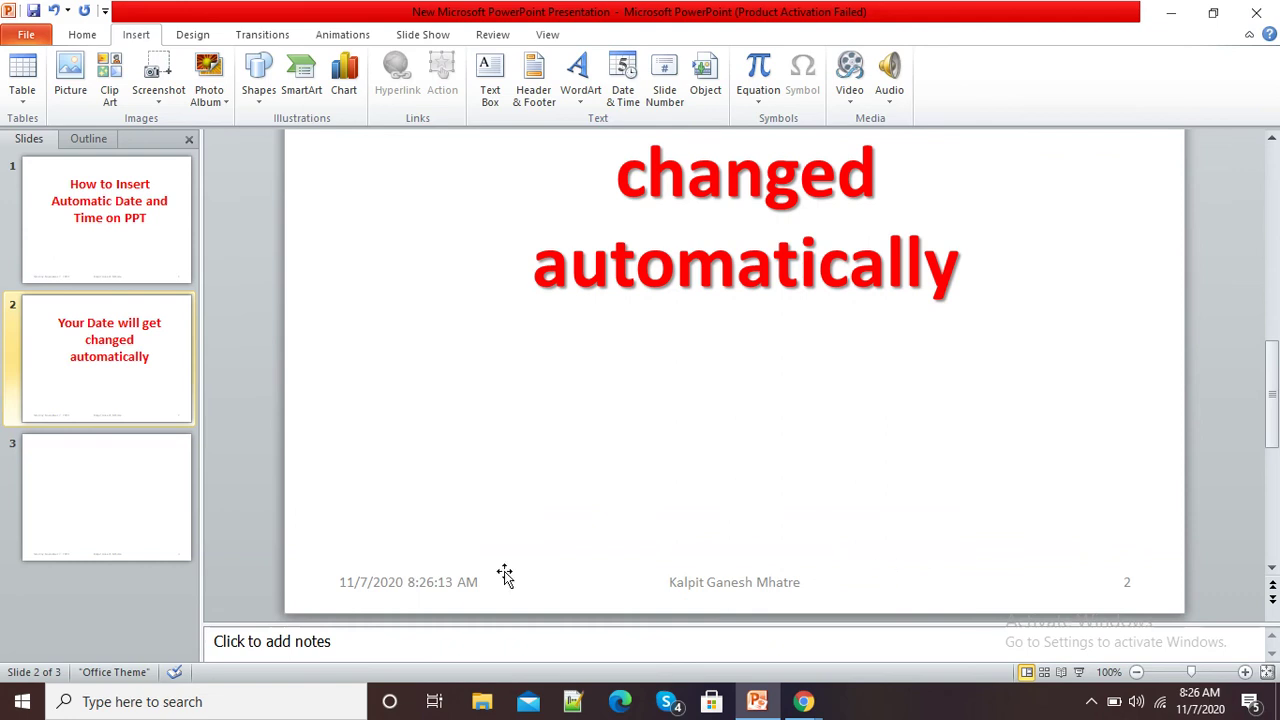